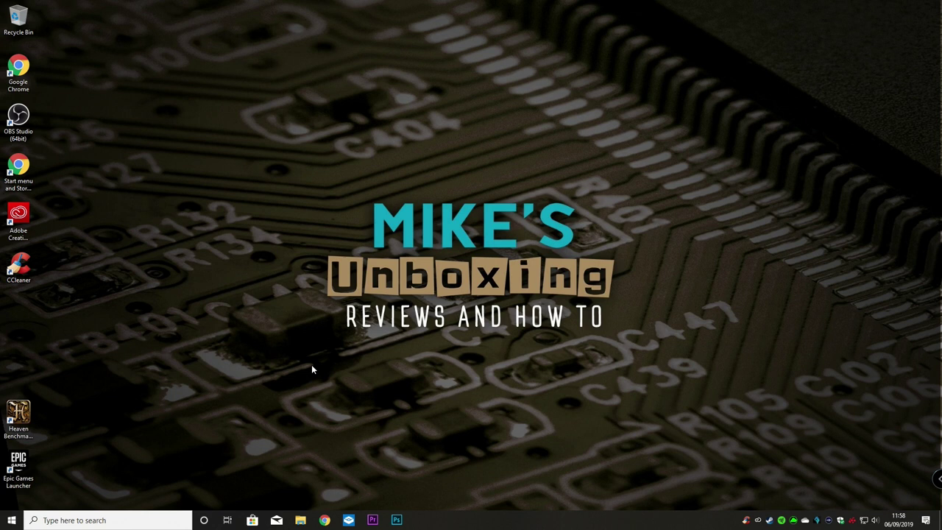
- Go to github.com/microsoft in Chrome and open the PowerToys repository from its list
left_click(324, 520)
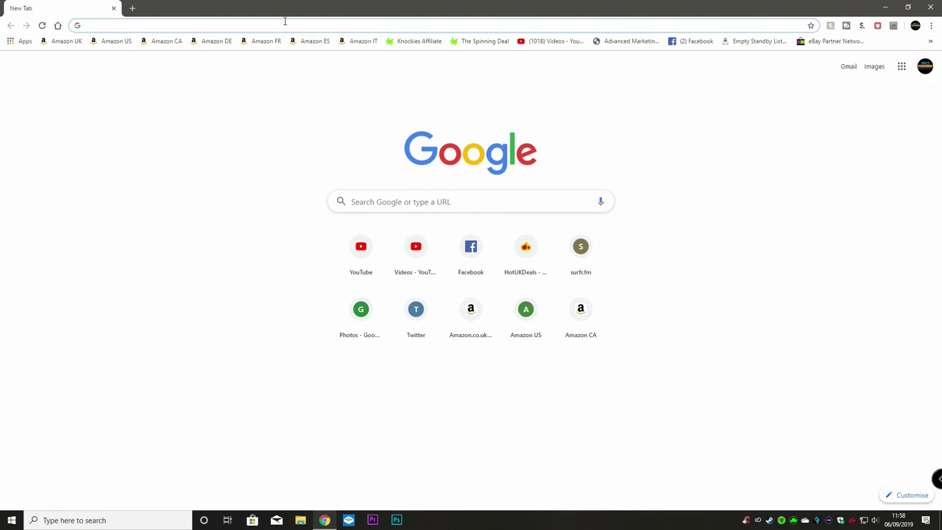
type("github.")
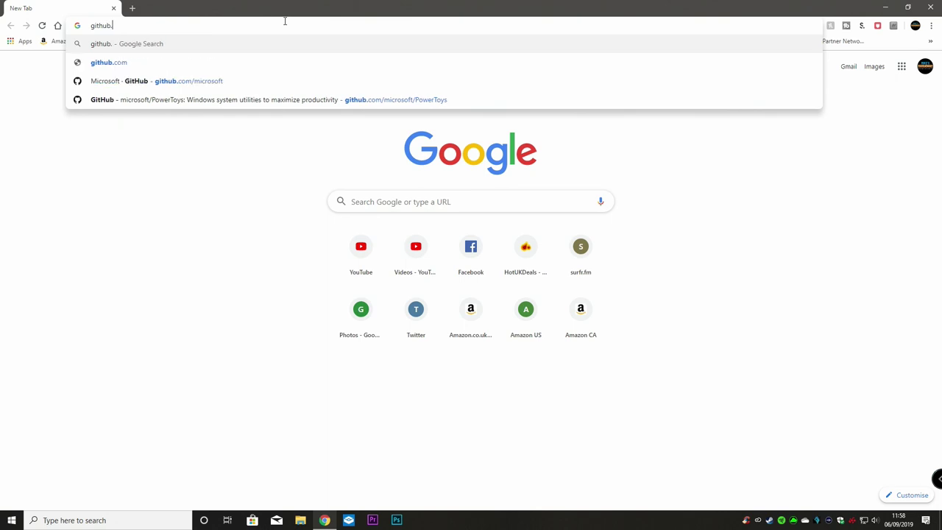
type("com/mi")
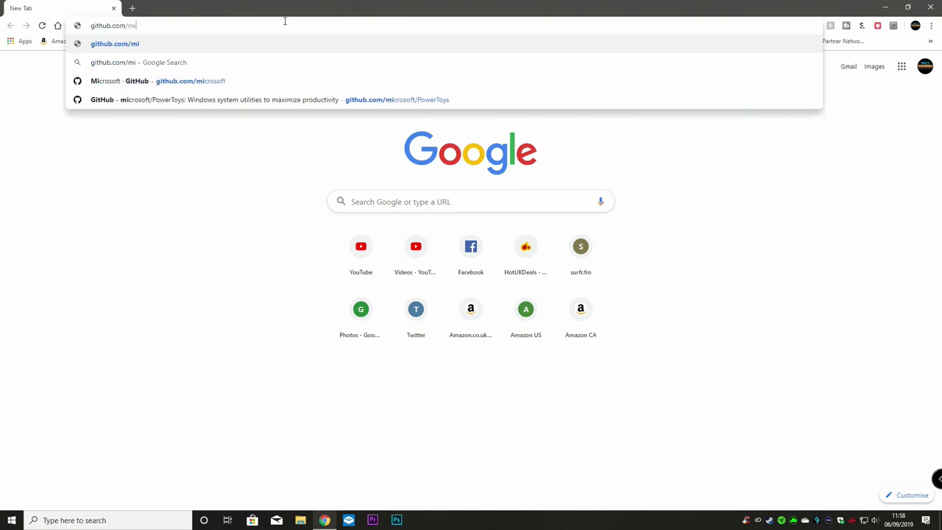
type("crosoft")
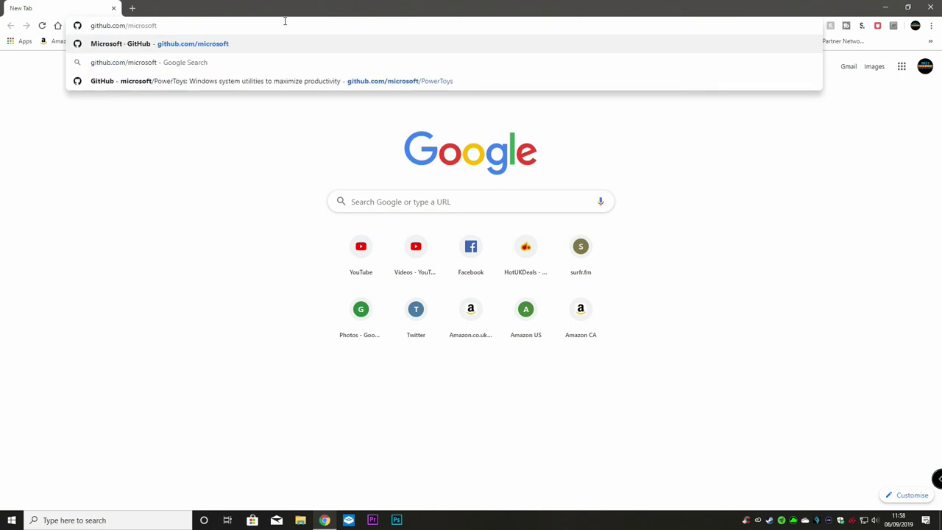
key("Return")
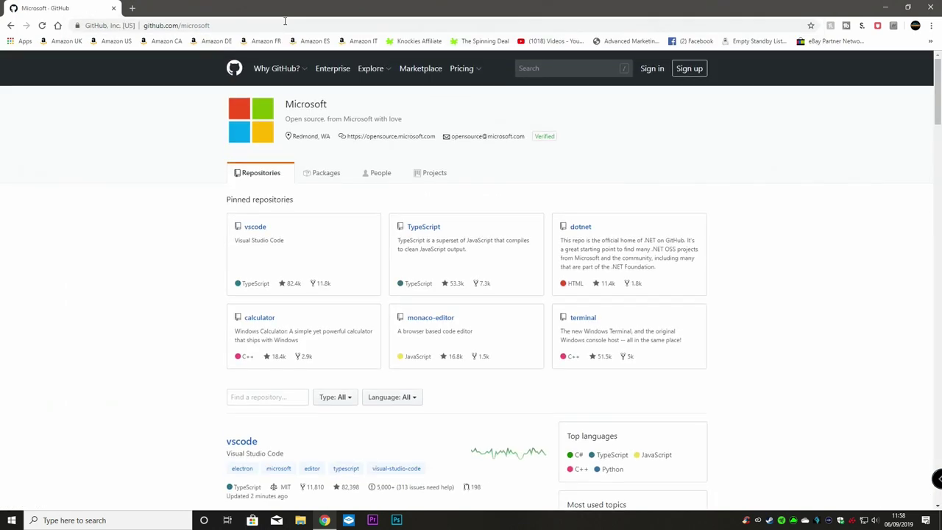
mouse_move(278, 69)
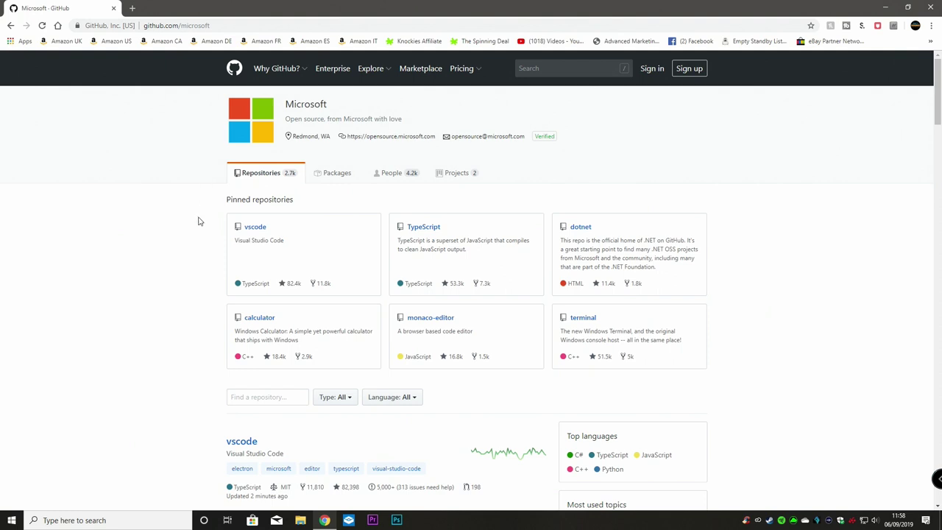
scroll(198, 221, "down", 6)
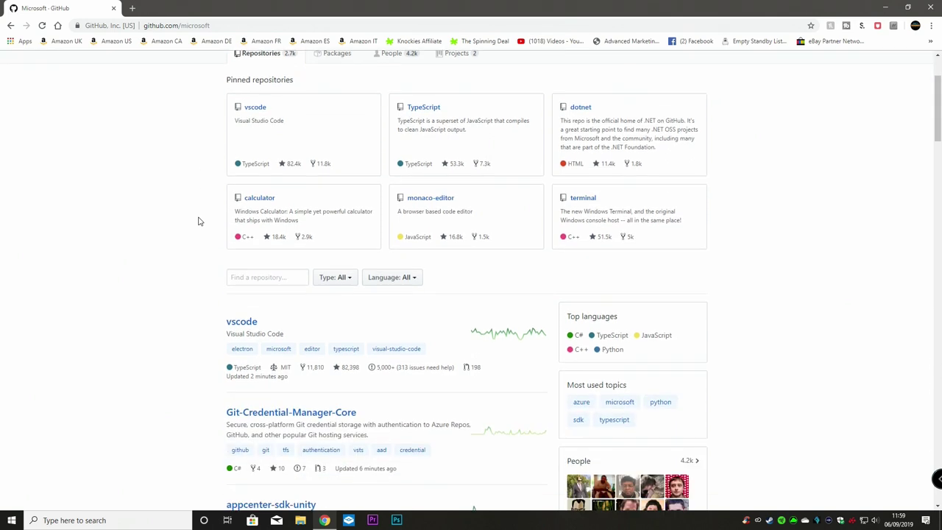
scroll(198, 221, "down", 6)
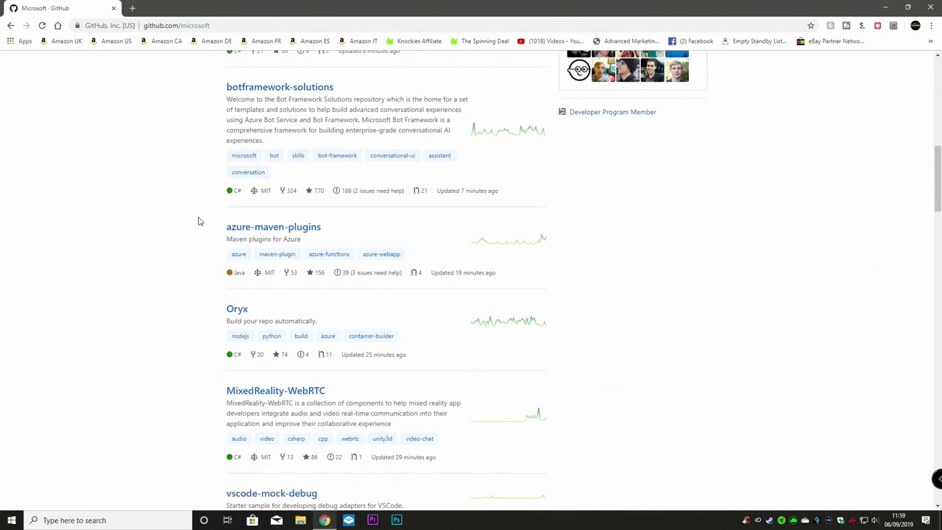
scroll(198, 220, "down", 3)
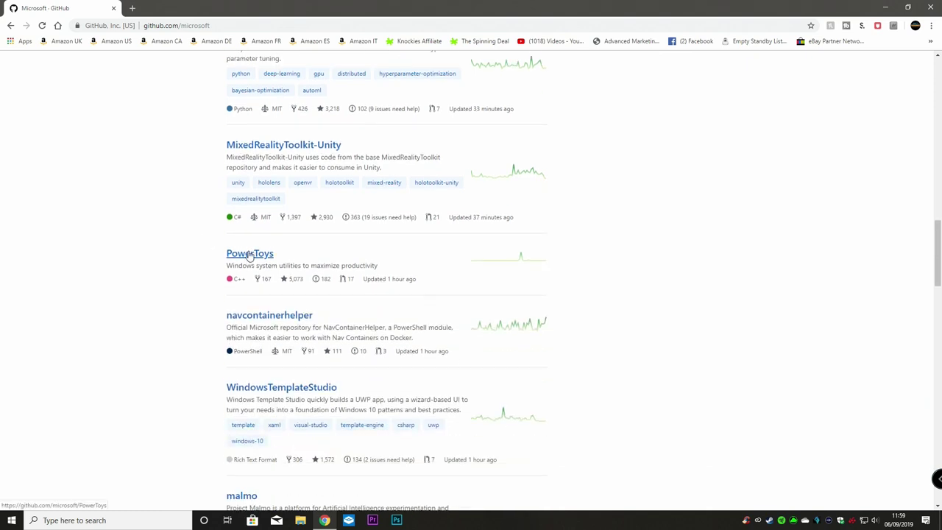
left_click(249, 254)
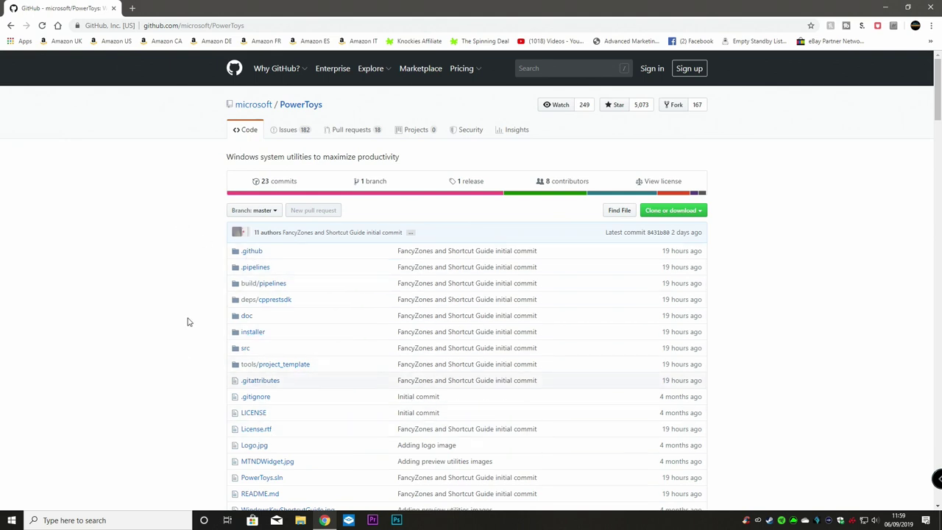
- Scroll the microsoft/PowerToys page down to the README Overview with the PowerToys logo
scroll(181, 320, "down", 7)
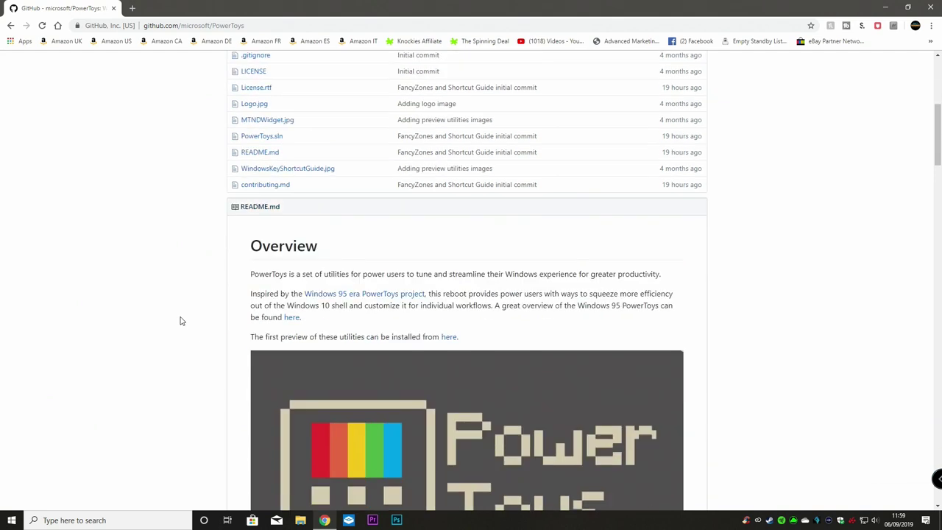
scroll(182, 321, "down", 1)
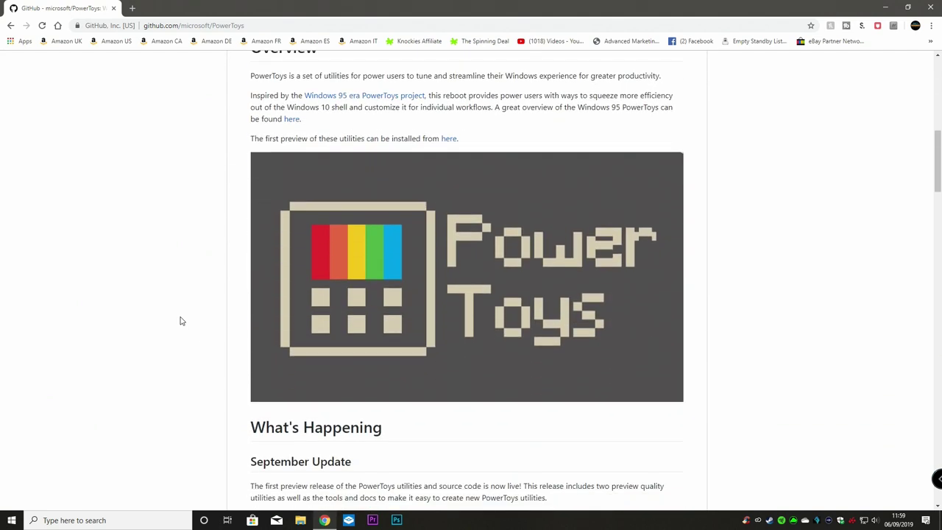
scroll(182, 321, "up", 1)
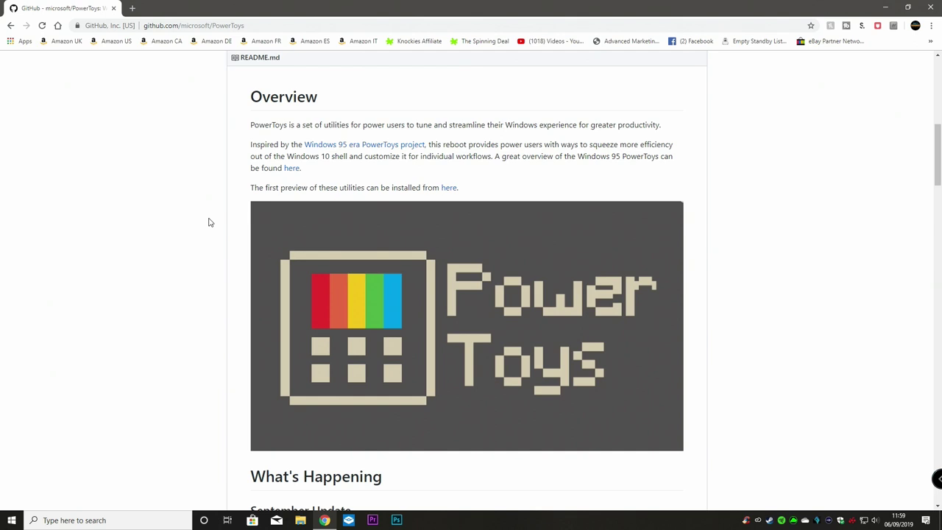
- Save PowerToysSetup.msi from Release v0.11.0 to the desktop, then minimise Chrome
left_click(450, 190)
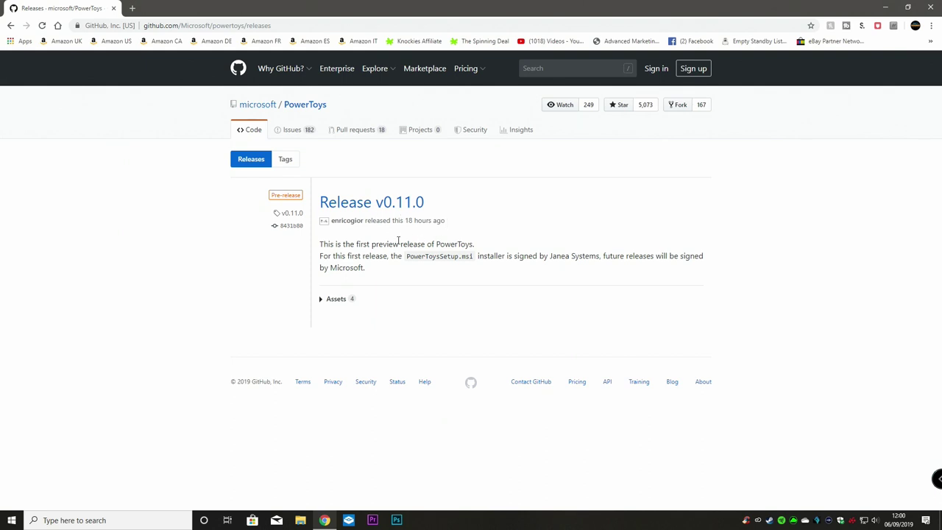
left_click(362, 210)
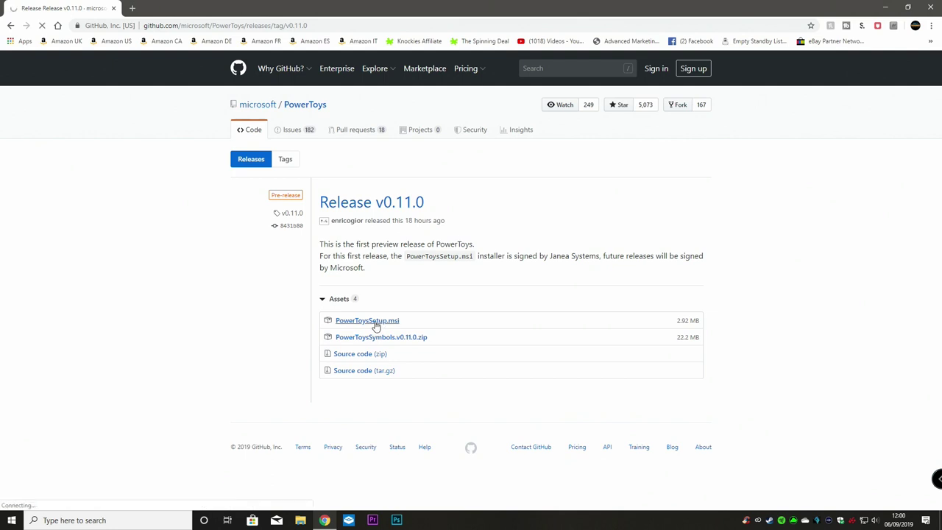
left_click(376, 325)
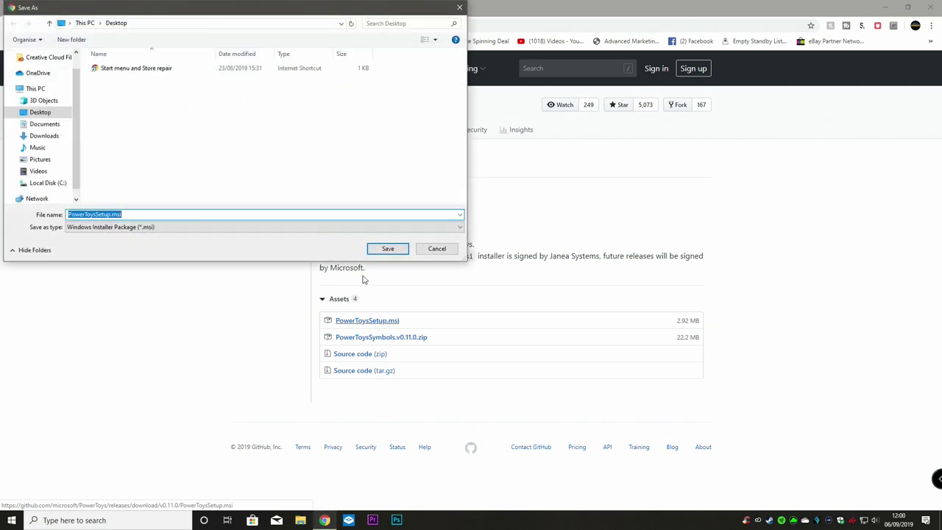
left_click(385, 250)
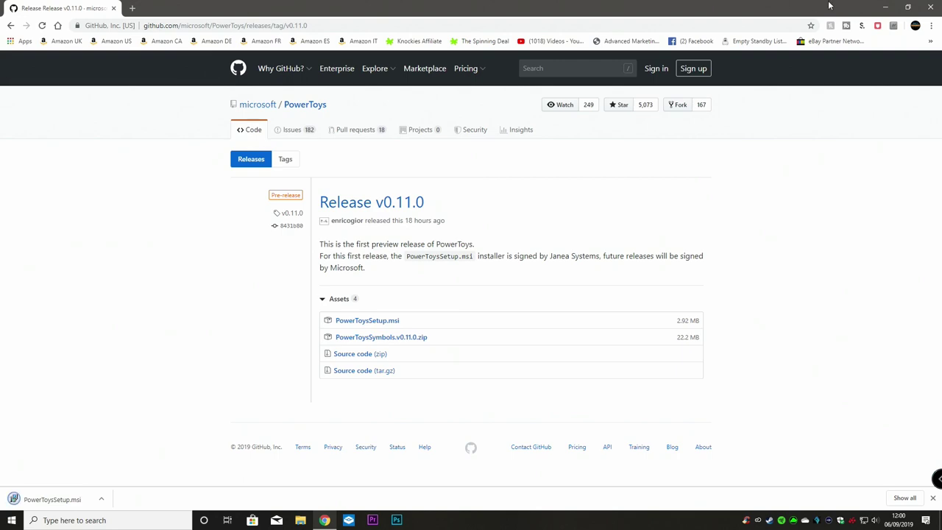
left_click(880, 9)
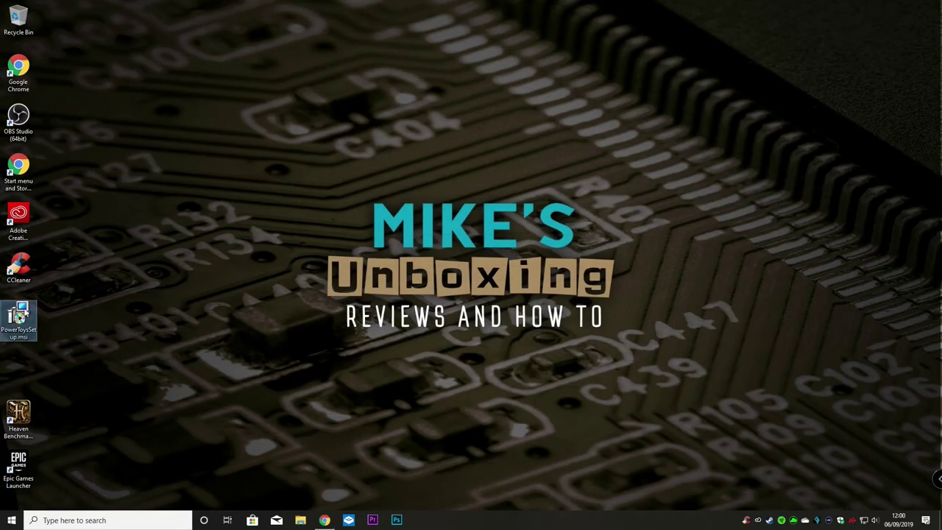
- Run PowerToysSetup.msi, accept the licence and install to the default C:\Program Files\PowerToys\ folder
double_click(13, 314)
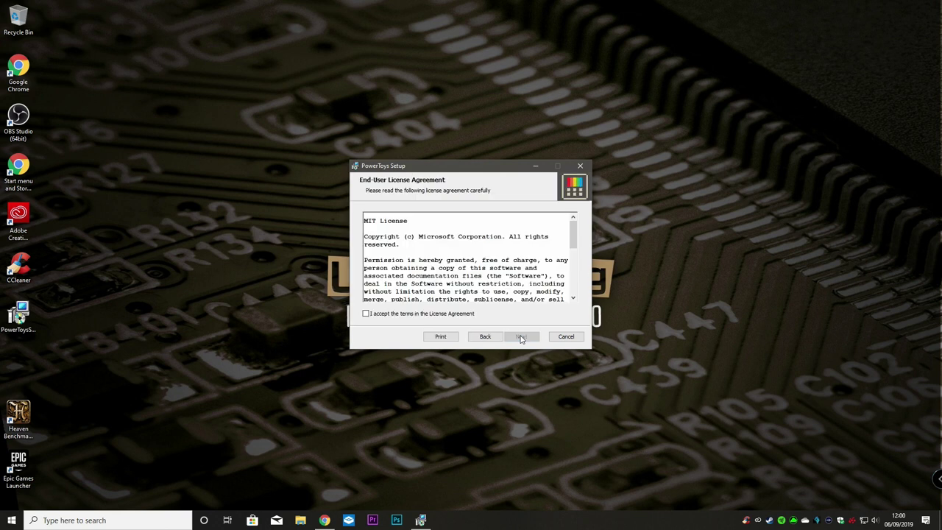
left_click(416, 314)
scroll(478, 271, "down", 5)
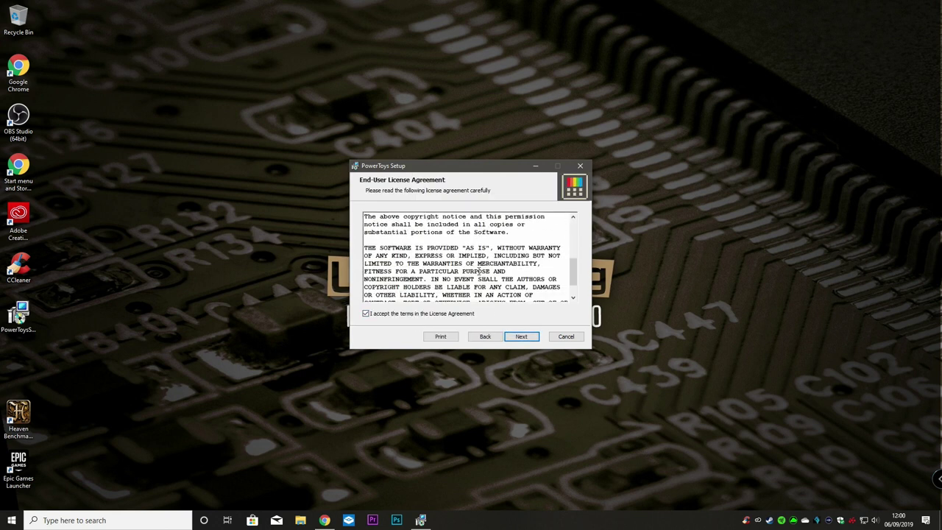
left_click(521, 338)
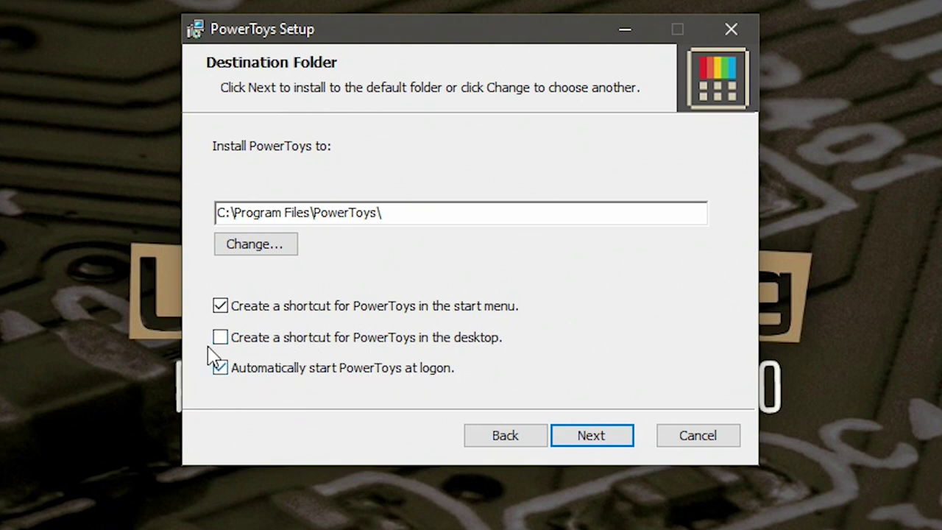
left_click(580, 439)
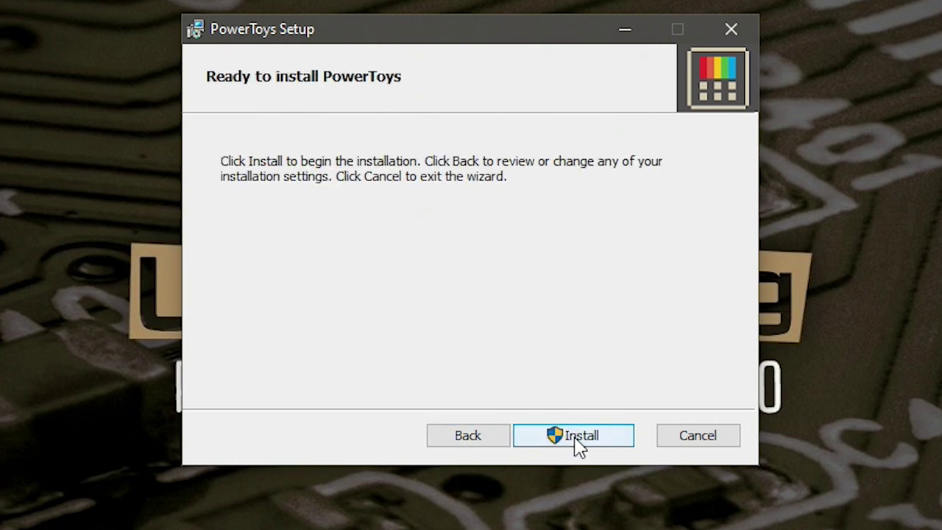
left_click(576, 440)
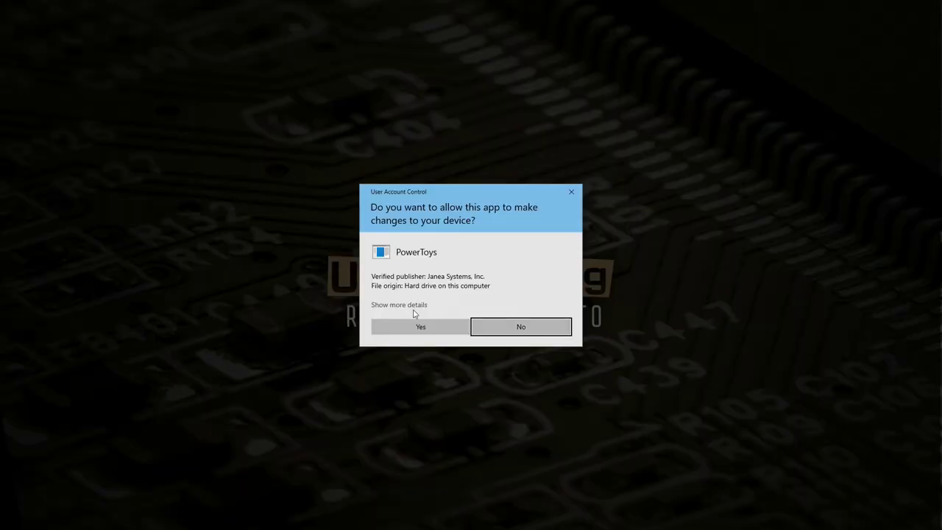
- Approve both permission prompts and finish setup with Launch PowerToys ticked
left_click(420, 328)
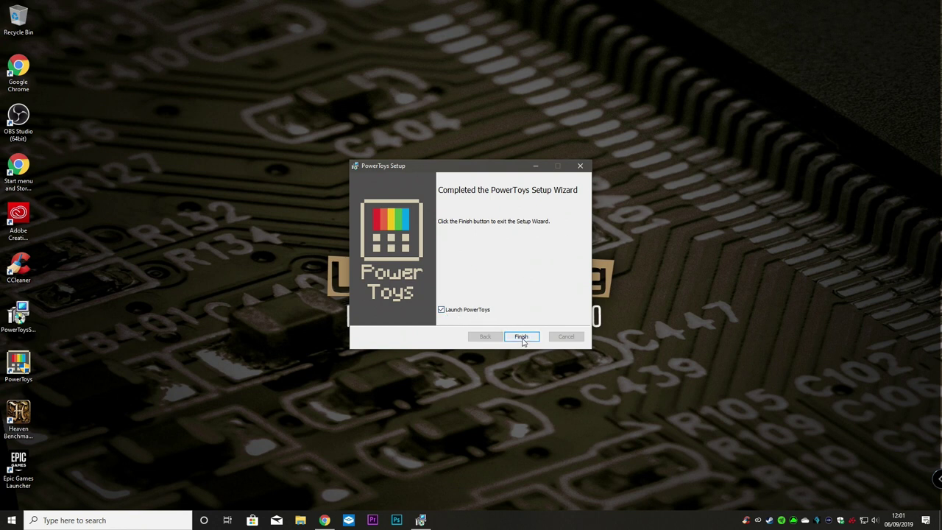
left_click(521, 337)
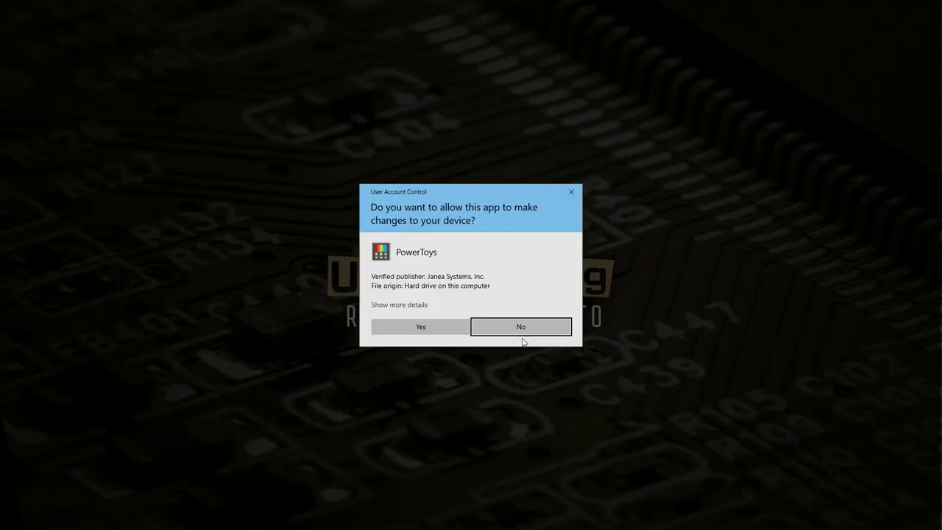
left_click(412, 326)
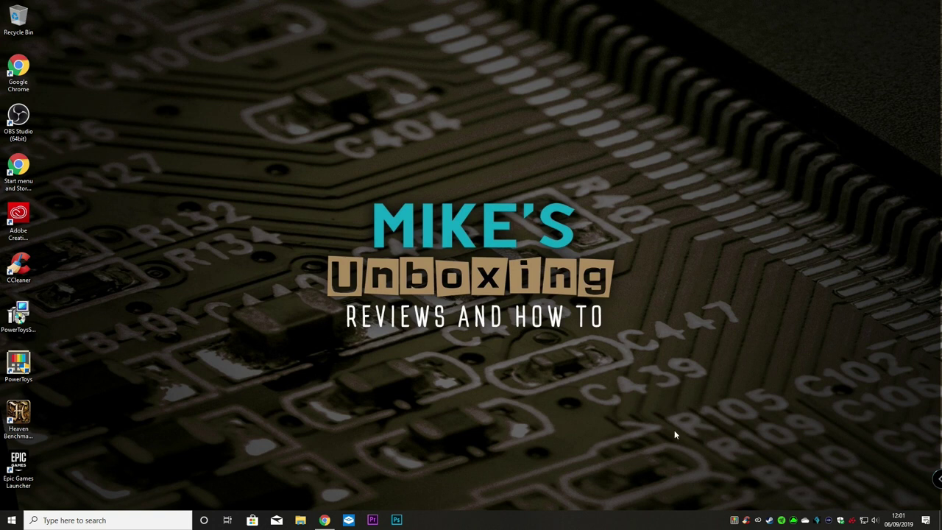
- Open PowerToys Settings from its tray icon to the General Settings page
right_click(734, 521)
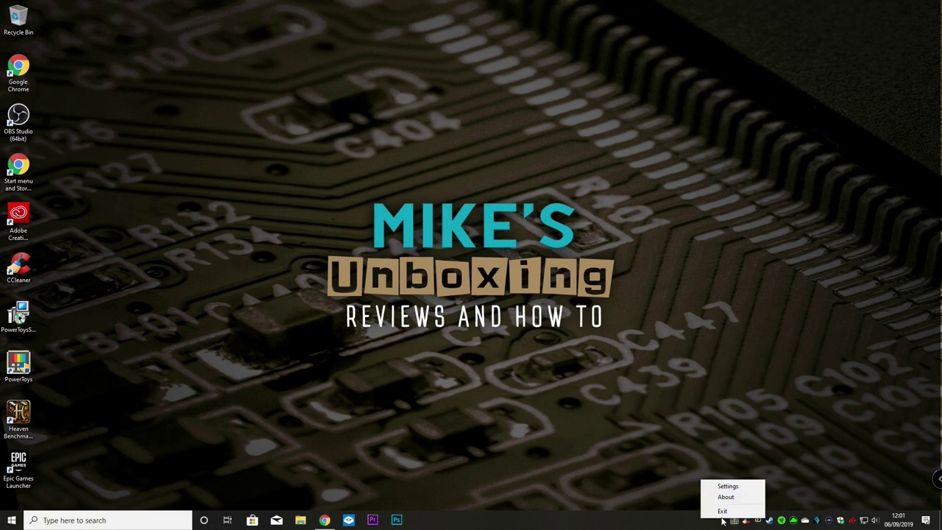
left_click(791, 483)
left_click(734, 520)
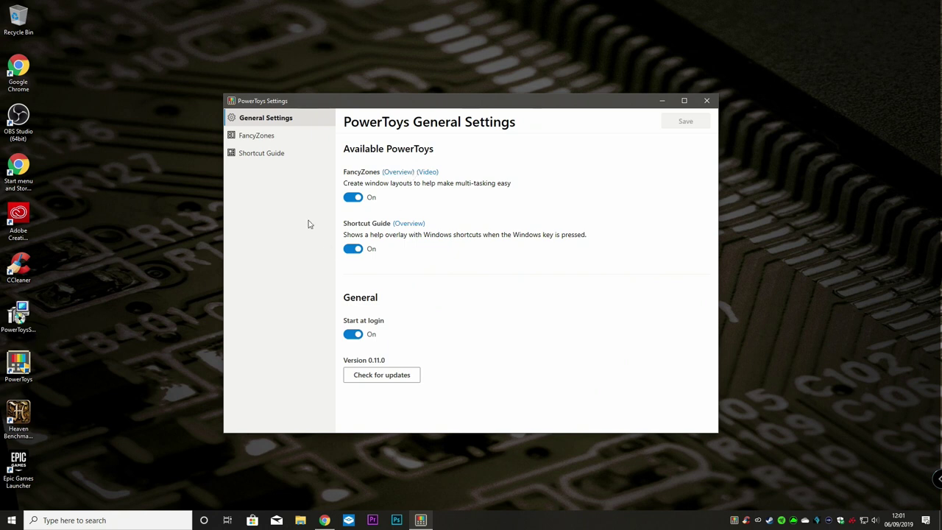
- Show the FancyZones page, snap Settings to the right half and close Chrome
left_click(257, 140)
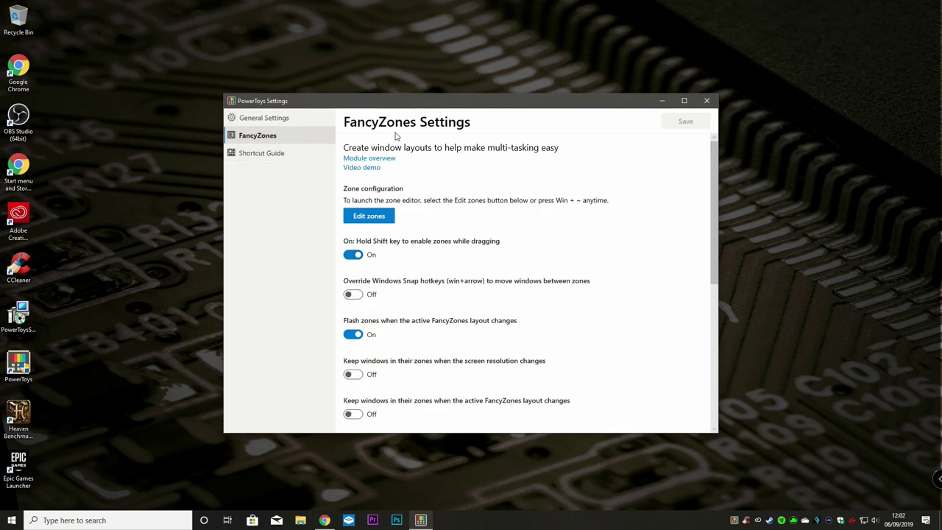
left_click_drag(425, 104, 941, 115)
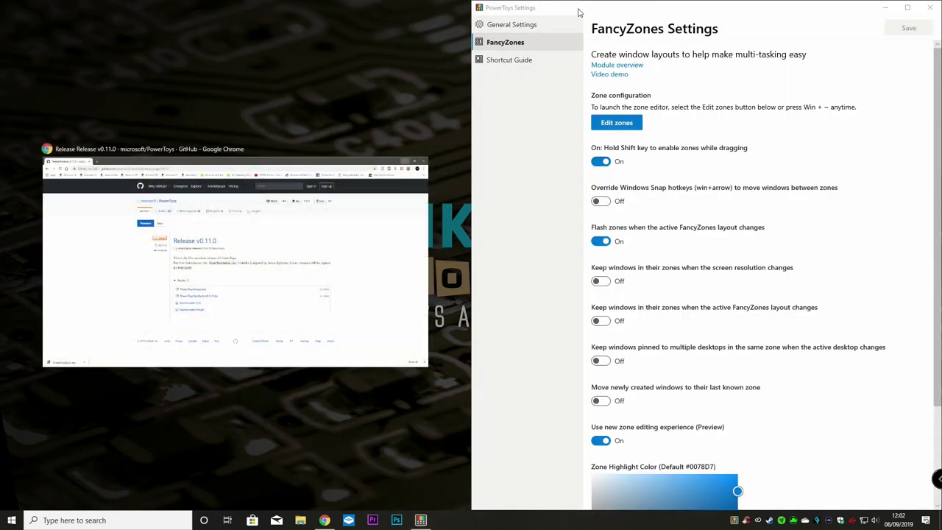
left_click(390, 252)
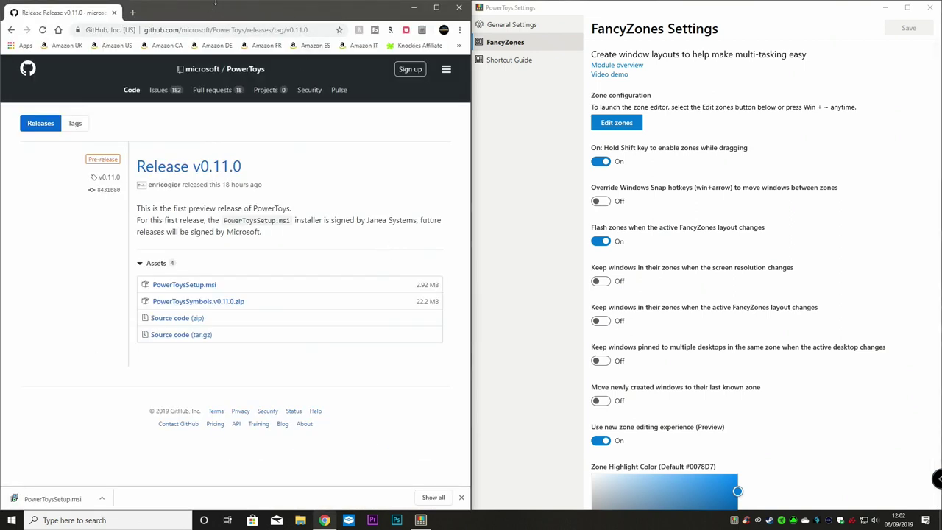
left_click_drag(218, 13, 3, 291)
left_click(461, 8)
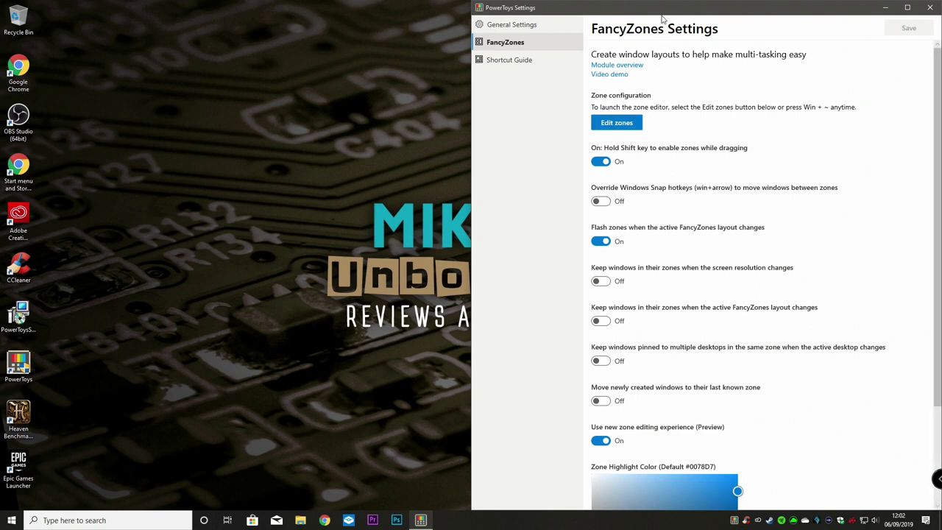
- Drag the snapped Settings window back to the screen centre as a floating window
left_click_drag(662, 18, 360, 51)
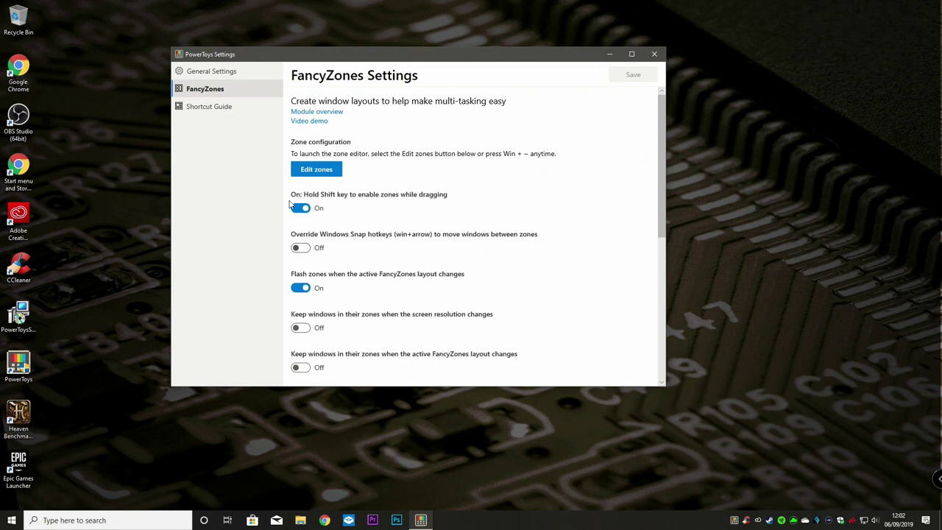
- In the zone editor, raise the zone count to 5, choose Priority Grid and apply it
left_click(317, 170)
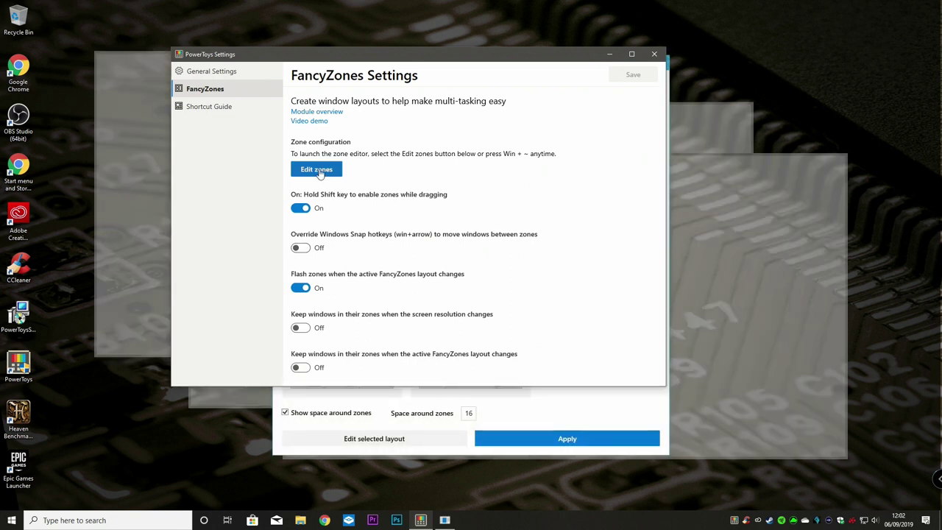
left_click(566, 403)
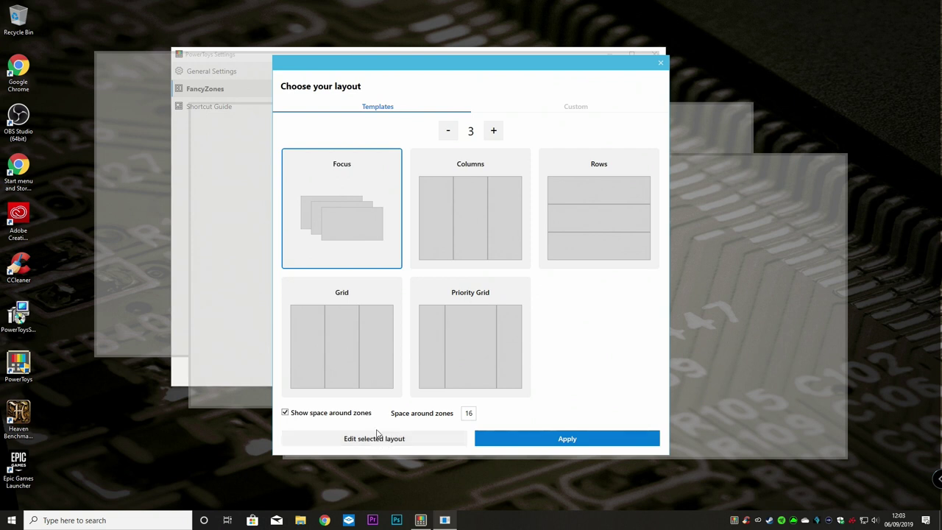
left_click(491, 130)
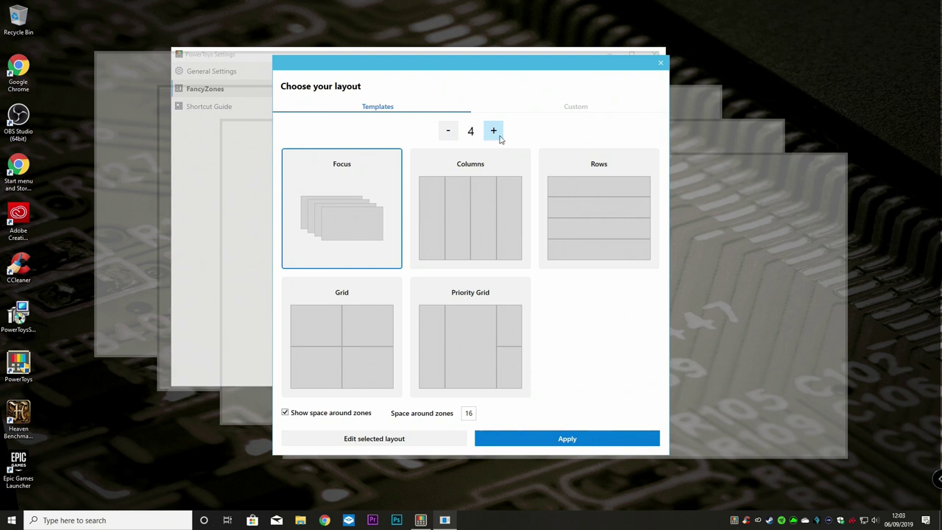
left_click(498, 139)
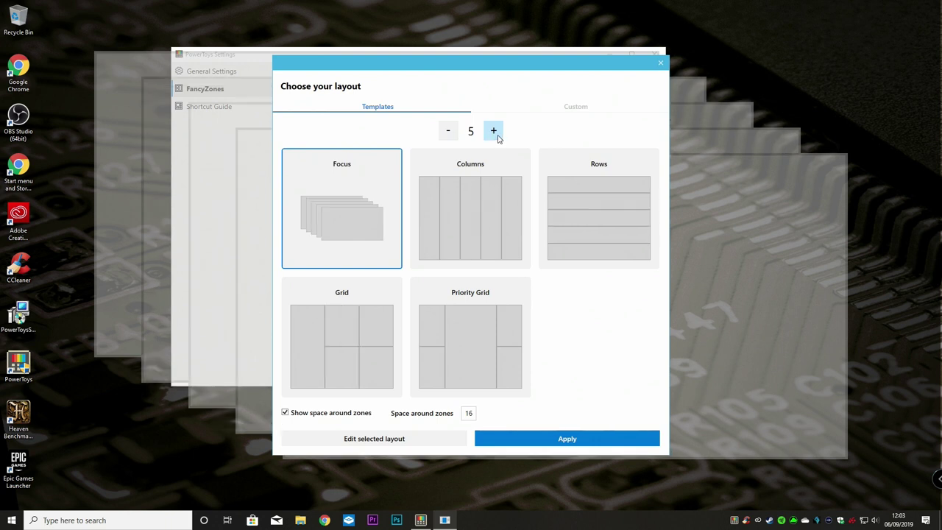
left_click(474, 345)
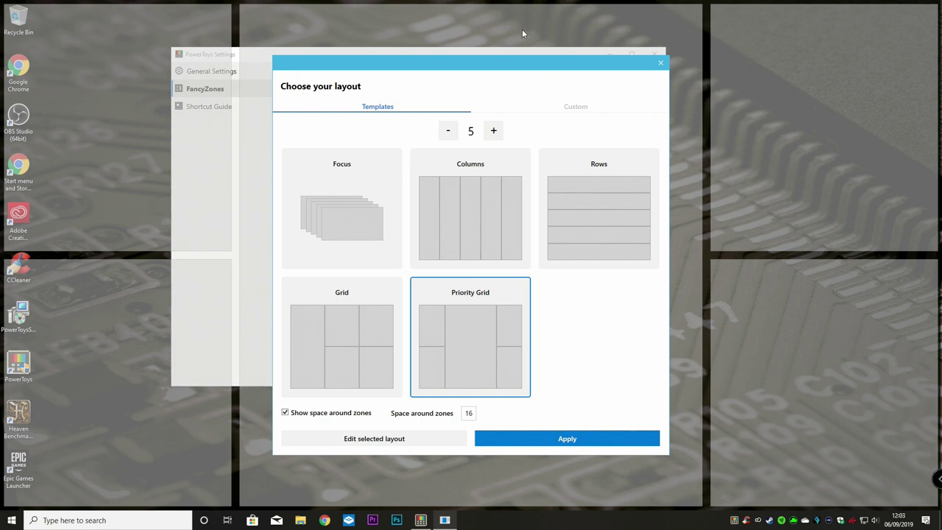
left_click(567, 438)
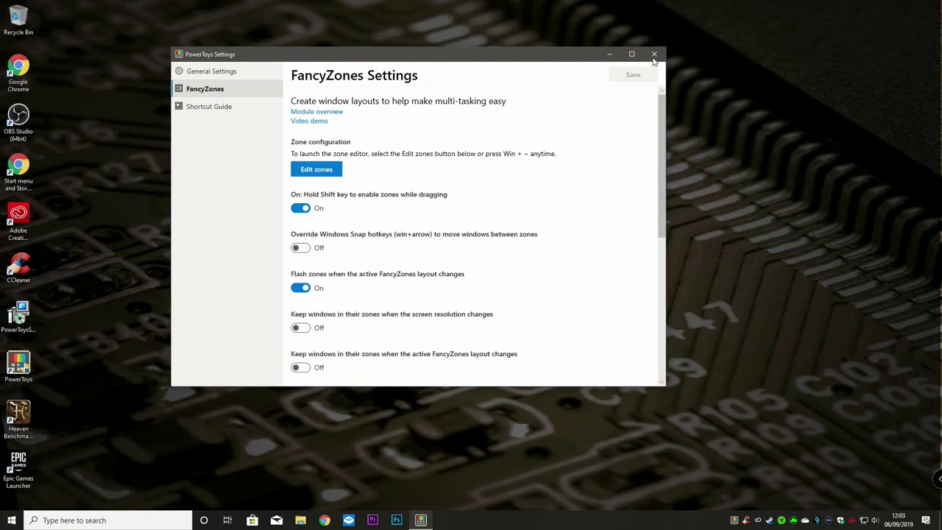
- Close Settings and Shift-drag a File Explorer window into a Priority Grid zone
left_click(653, 57)
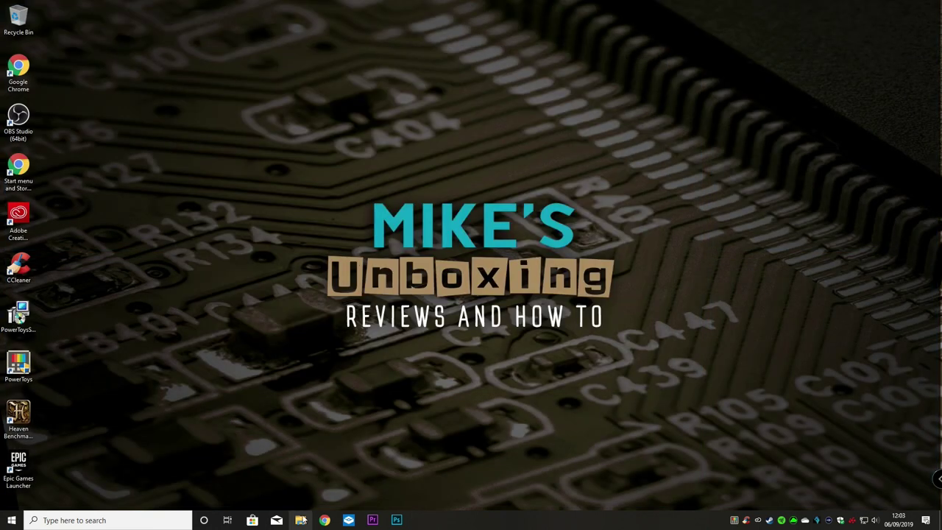
left_click(301, 519)
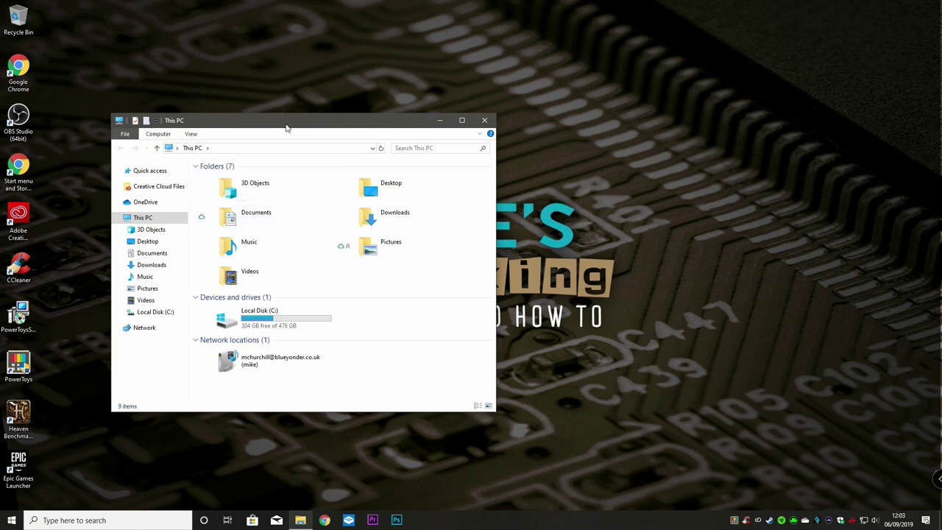
left_click_drag(290, 123, 836, 81)
key("shift")
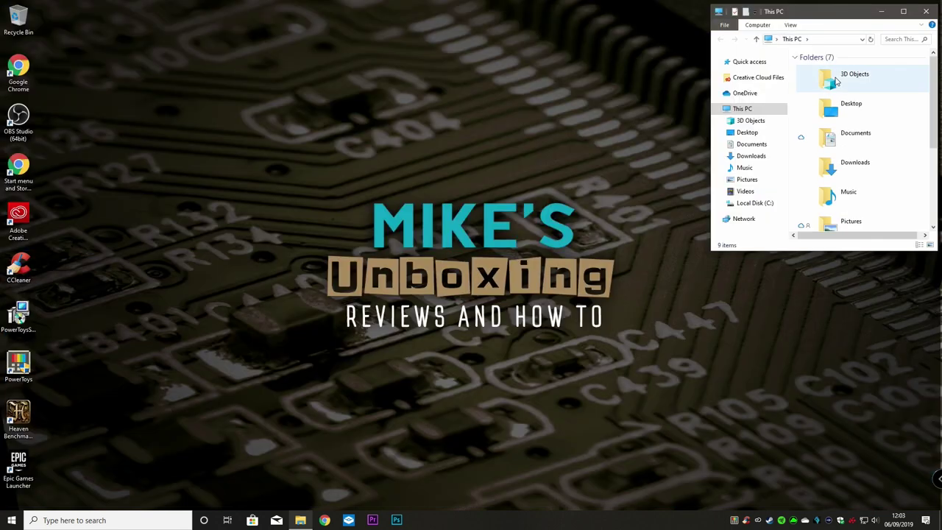
- Open the Microsoft Store, restore it and snap it into the large centre zone
left_click(251, 520)
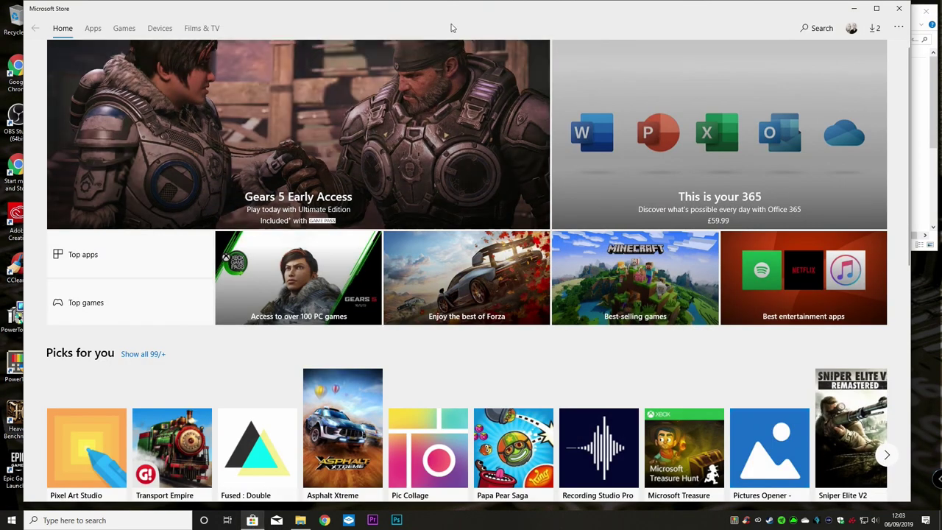
left_click_drag(452, 14, 175, 36)
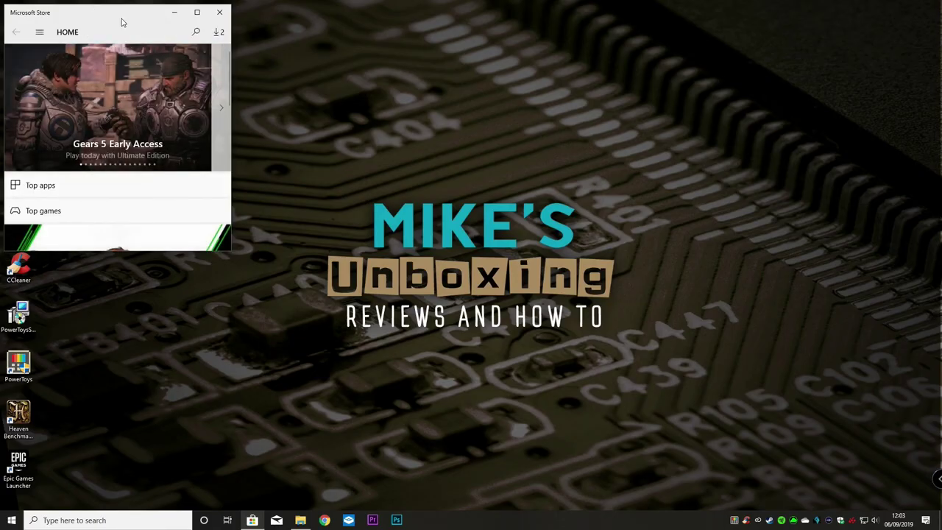
left_click_drag(120, 15, 444, 109)
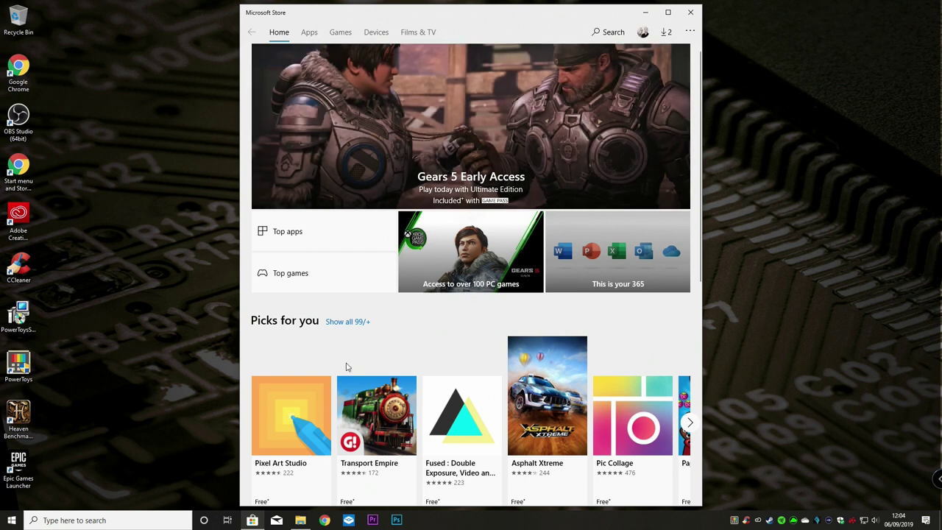
- Close the Microsoft Store and reopen PowerToys Settings on the Shortcut Guide page (900 ms, 90% opacity)
left_click(687, 12)
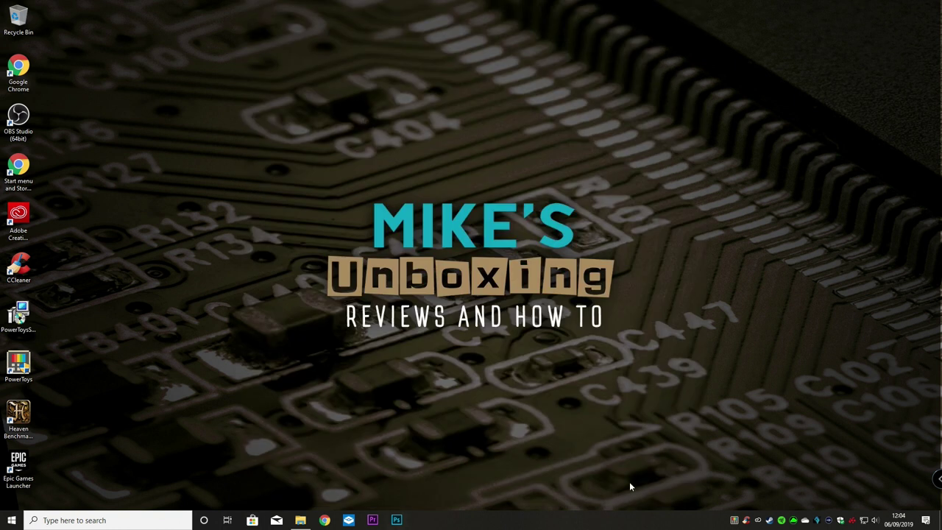
double_click(733, 520)
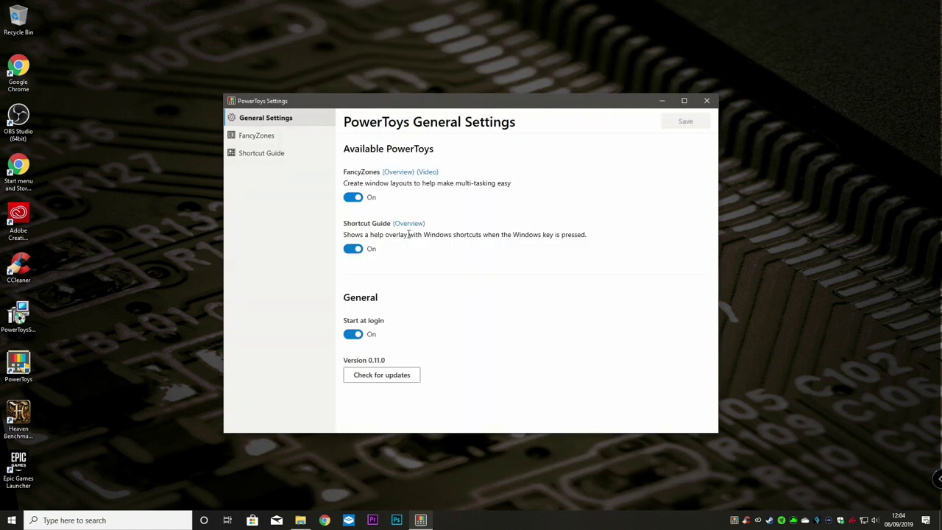
left_click(259, 154)
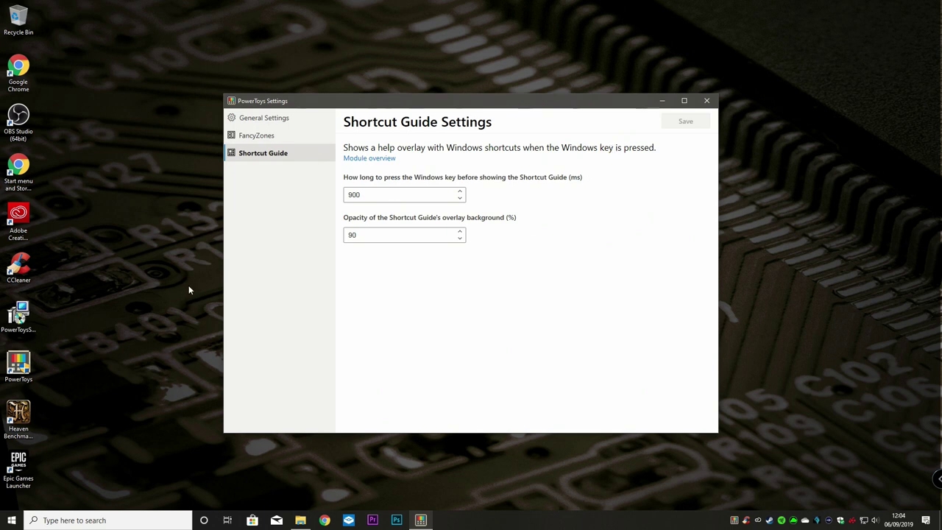
key("super")
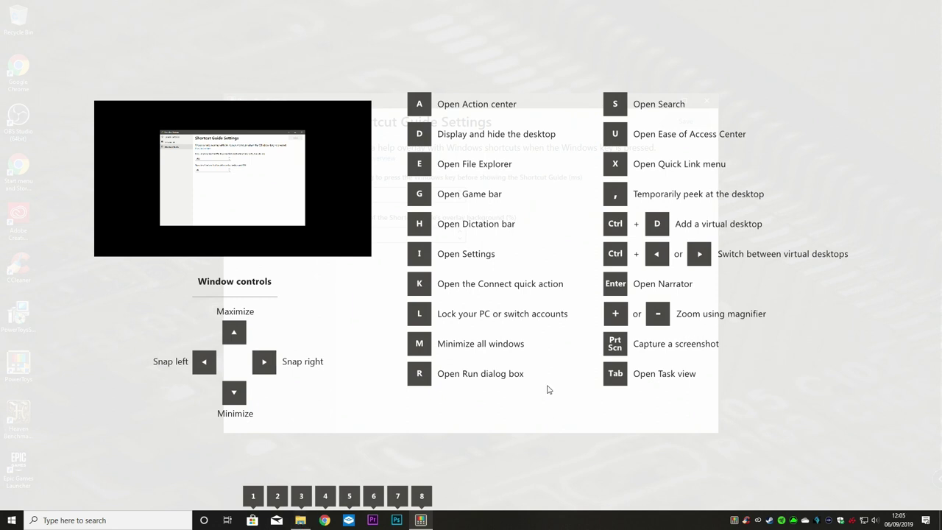
key("super")
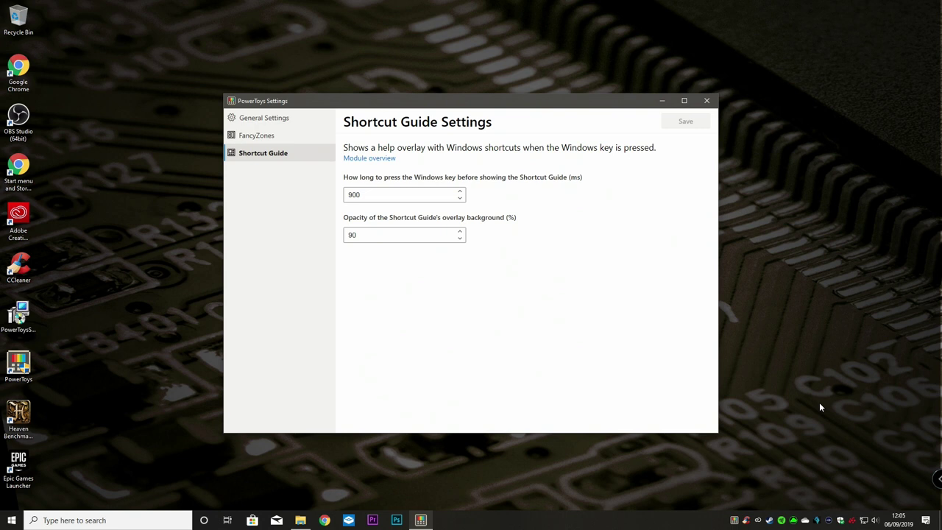
- Show the Windows shortcut overlay again, reposition the Settings window, and return to General Settings
key("super")
left_click_drag(591, 103, 660, 67)
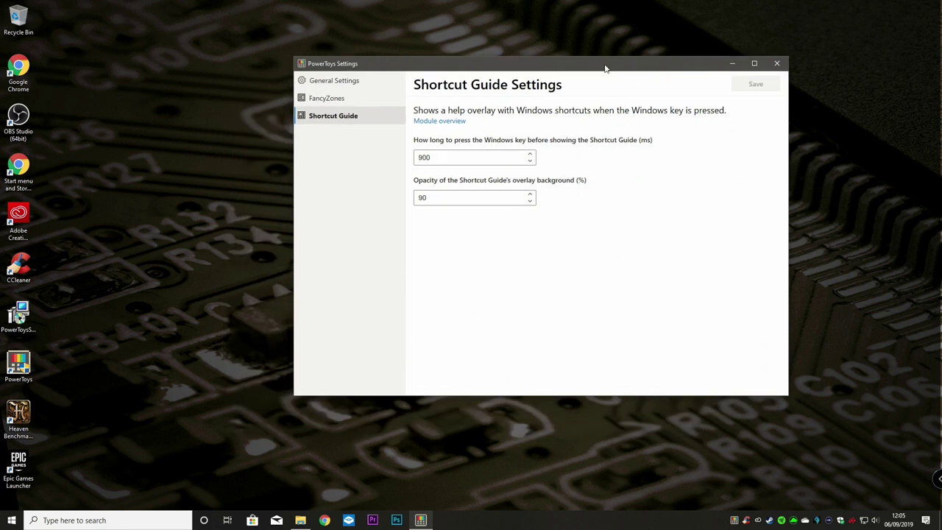
left_click_drag(412, 63, 378, 91)
left_click(303, 107)
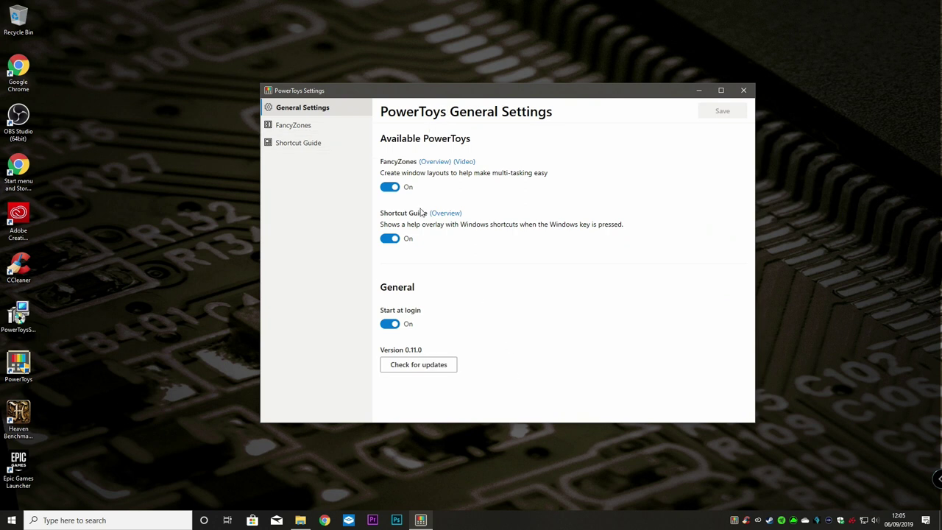
- Check for updates to load the GitHub Release v0.11.0 page, moving Settings aside to view it
left_click(418, 365)
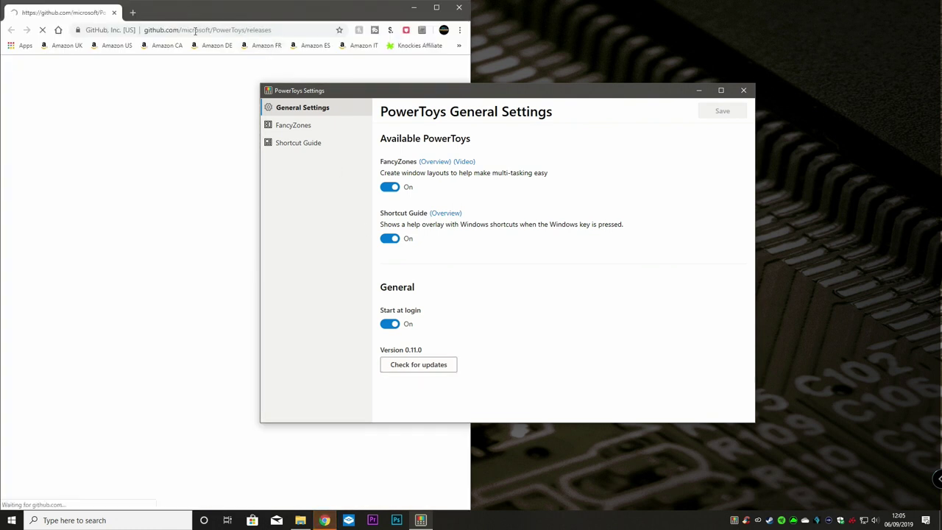
left_click_drag(363, 94, 592, 69)
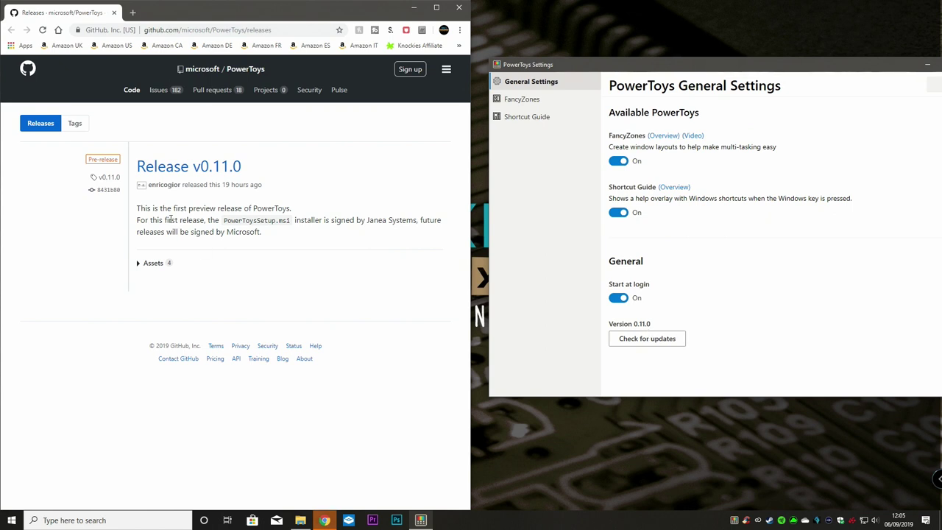